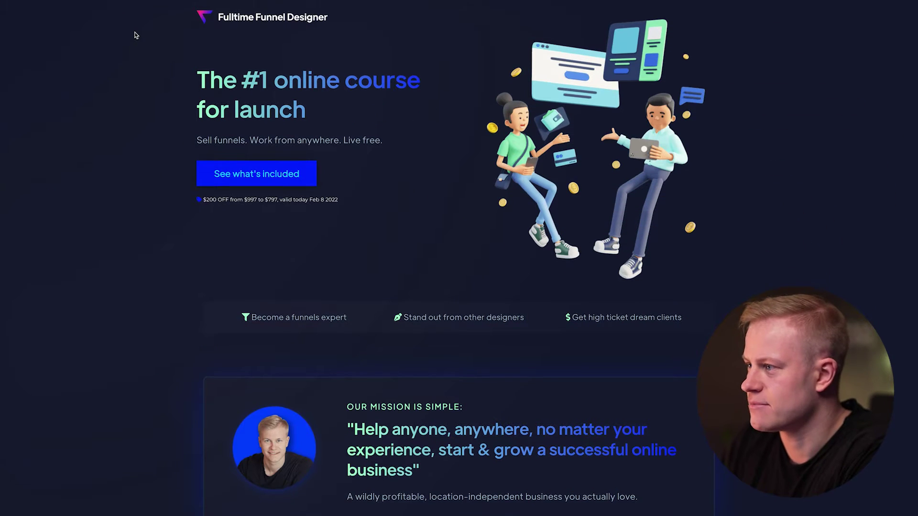
Browse the add-on catalogue, search for 'typed', and start a new Typed Headline add-on
scroll(135, 32, "down", 6)
scroll(134, 34, "down", 10)
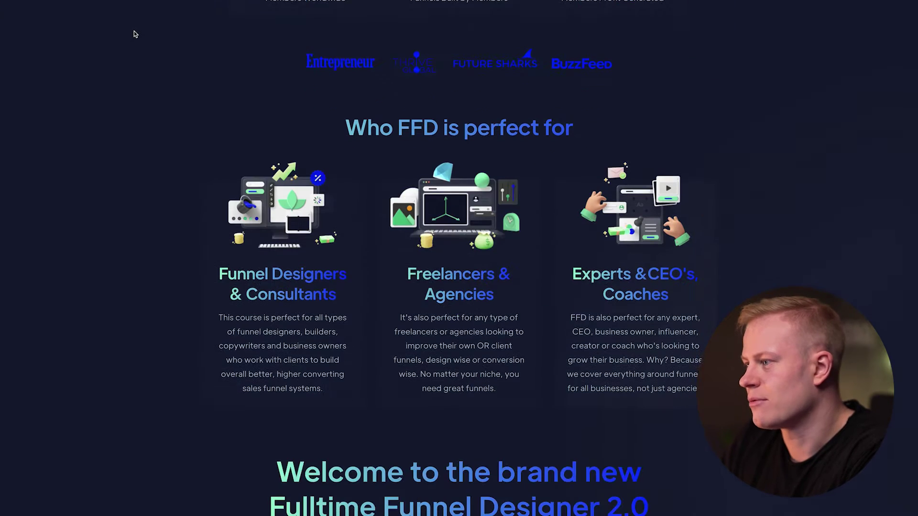
scroll(134, 34, "down", 11)
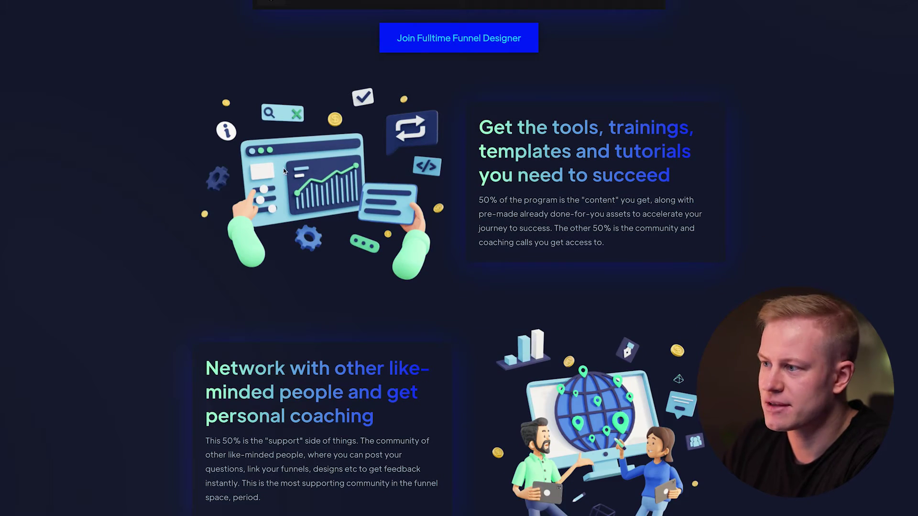
scroll(306, 174, "down", 6)
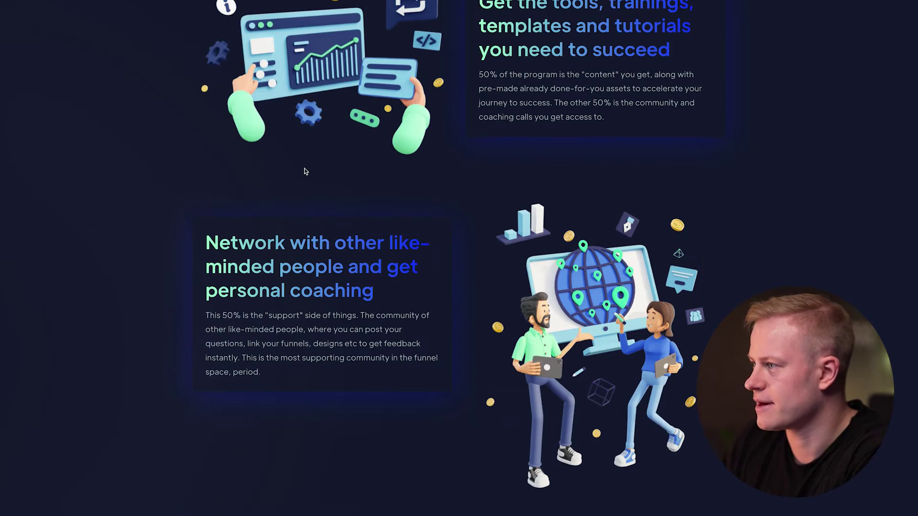
scroll(304, 171, "down", 17)
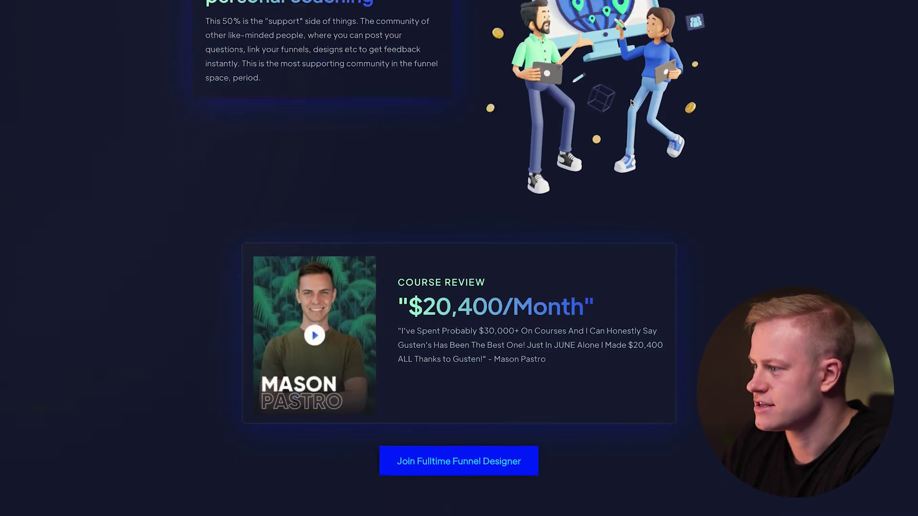
scroll(629, 100, "down", 20)
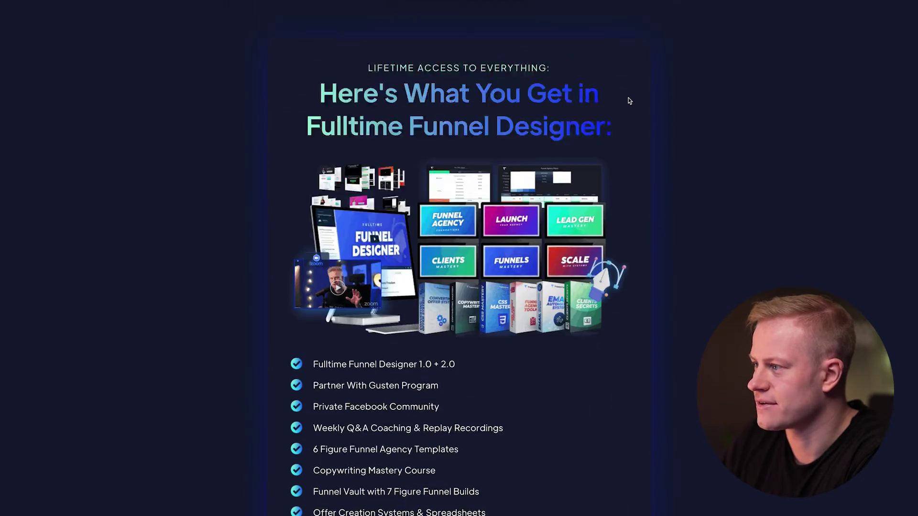
scroll(613, 98, "down", 9)
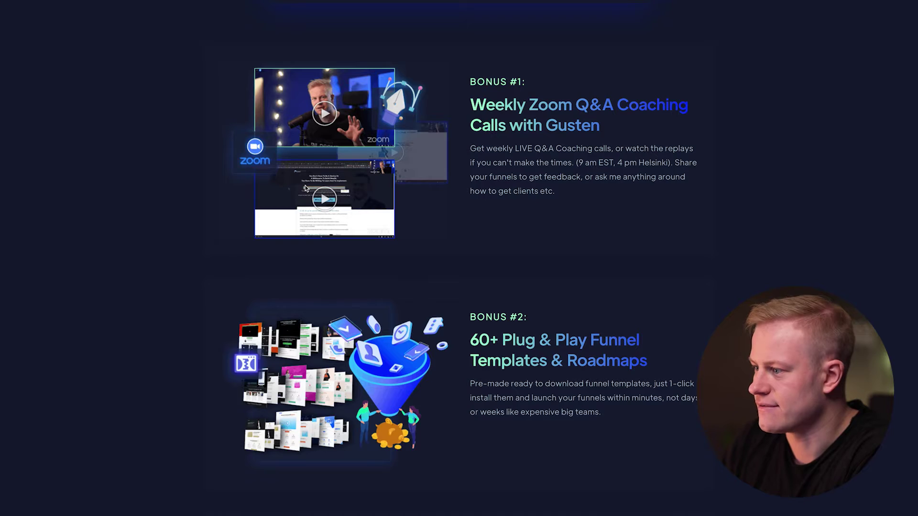
scroll(250, 184, "down", 5)
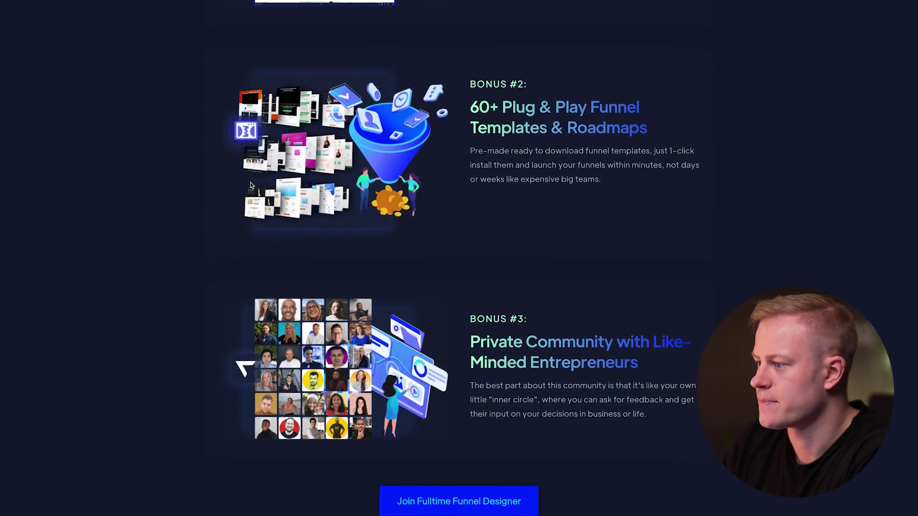
scroll(195, 268, "up", 20)
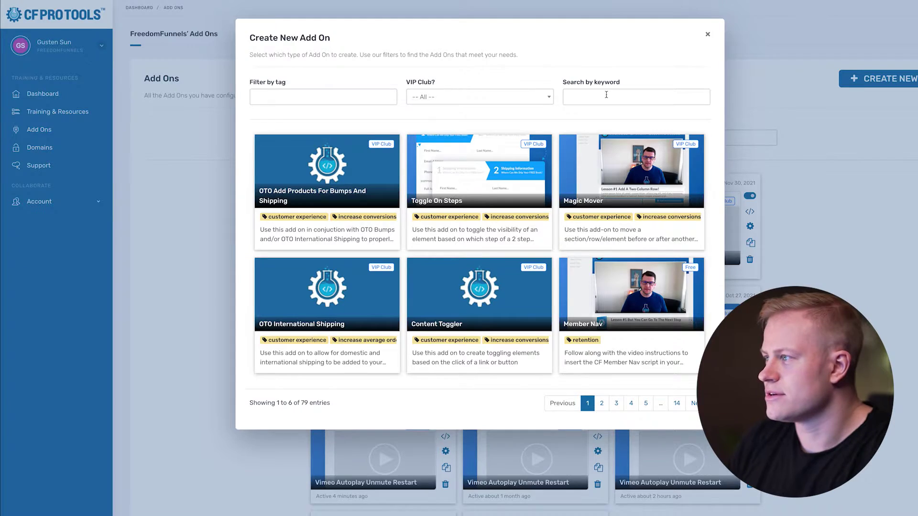
left_click(607, 92)
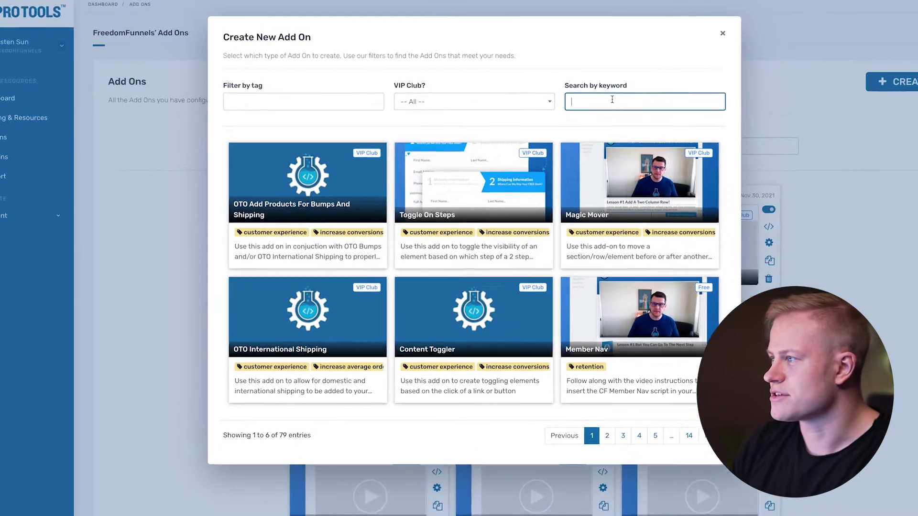
type("typed")
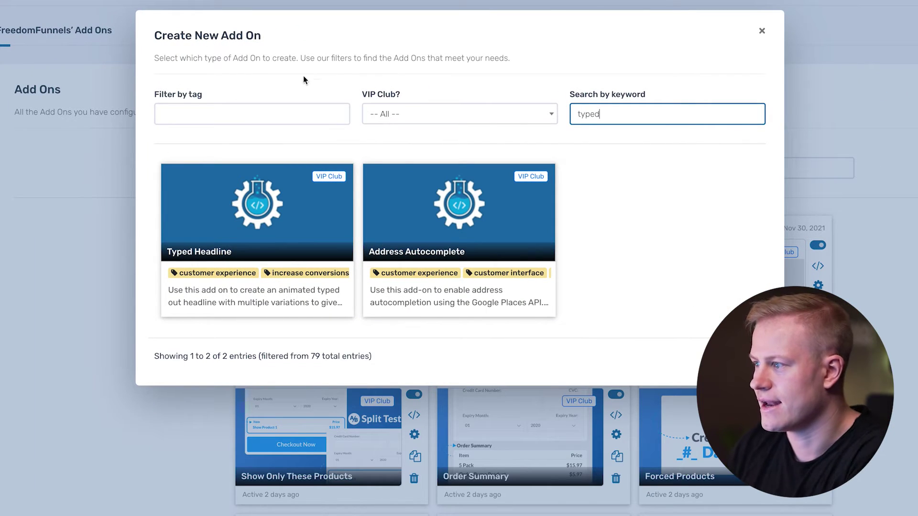
left_click(247, 204)
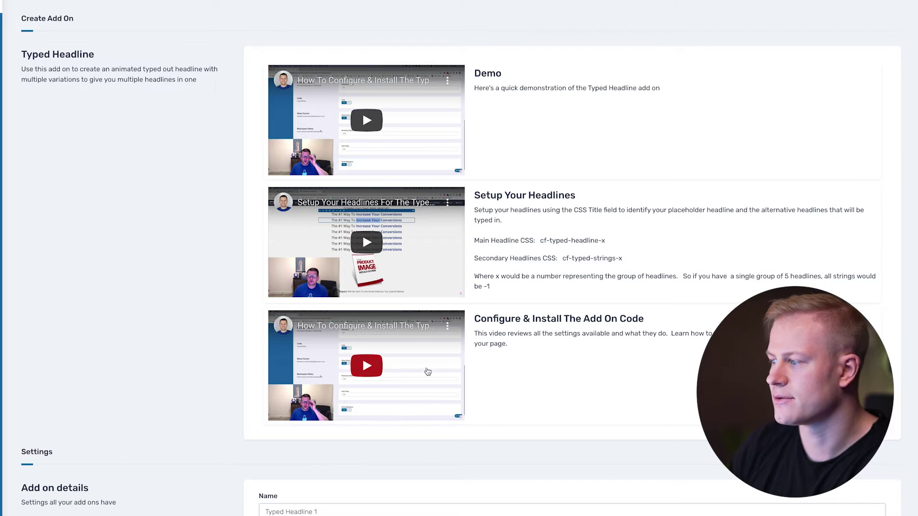
Review the Typed Headline setup page, then bring up the page-wide settings options
scroll(175, 304, "down", 6)
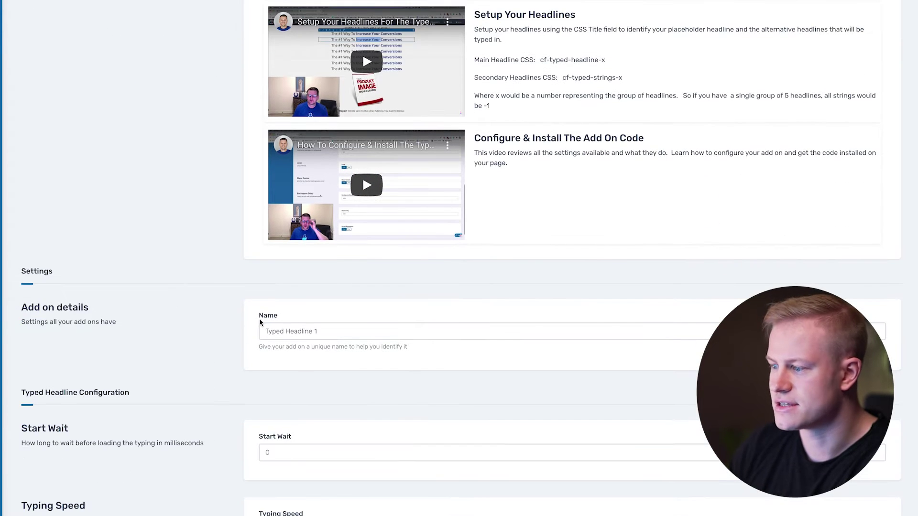
scroll(253, 334, "up", 2)
scroll(286, 329, "up", 4)
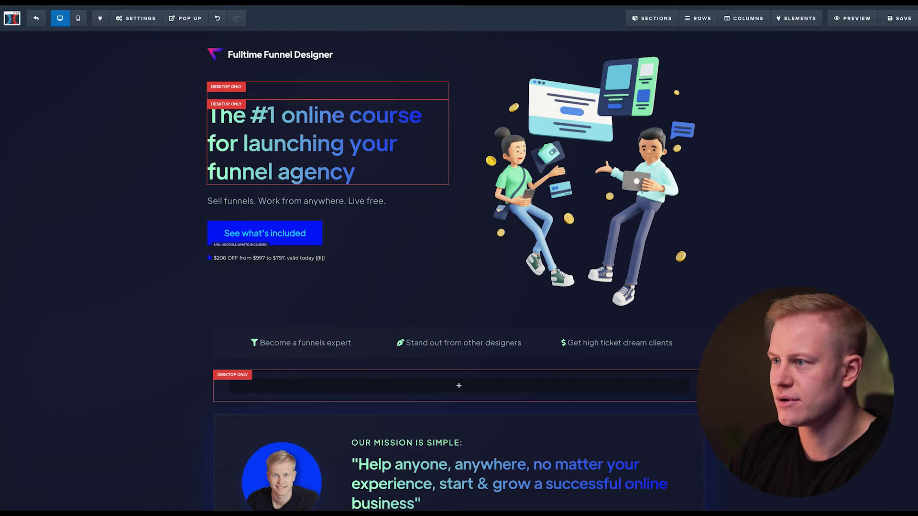
left_click(136, 18)
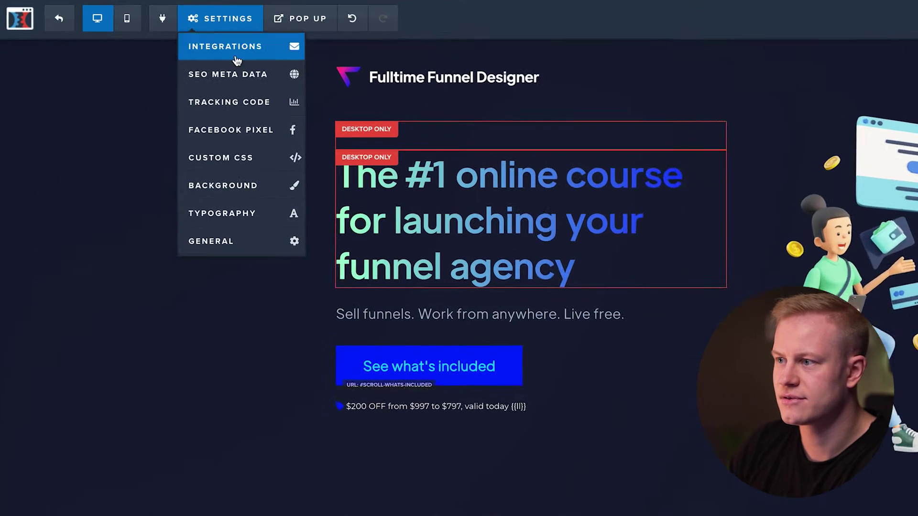
left_click(263, 110)
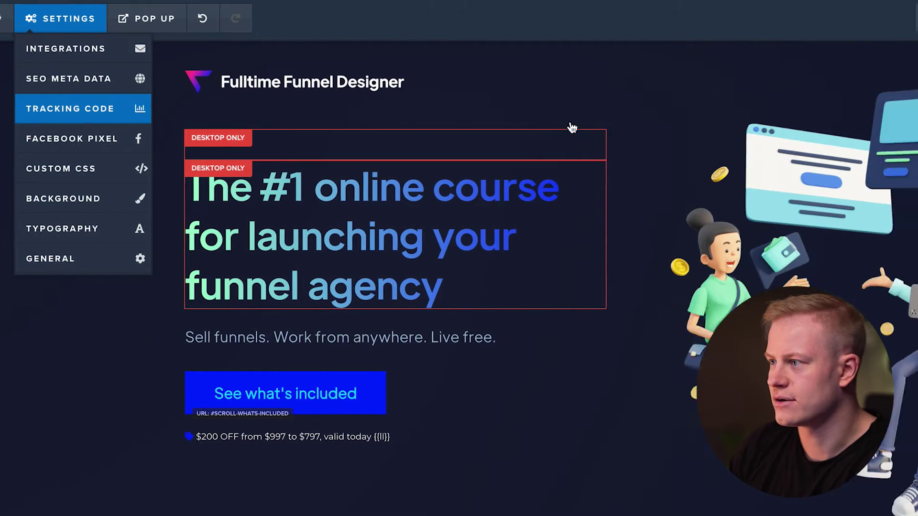
left_click(917, 93)
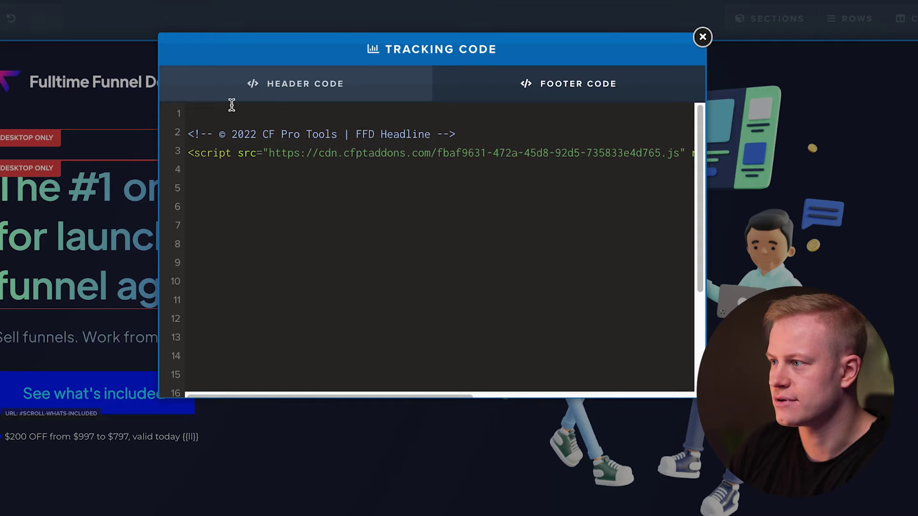
left_click_drag(231, 105, 356, 189)
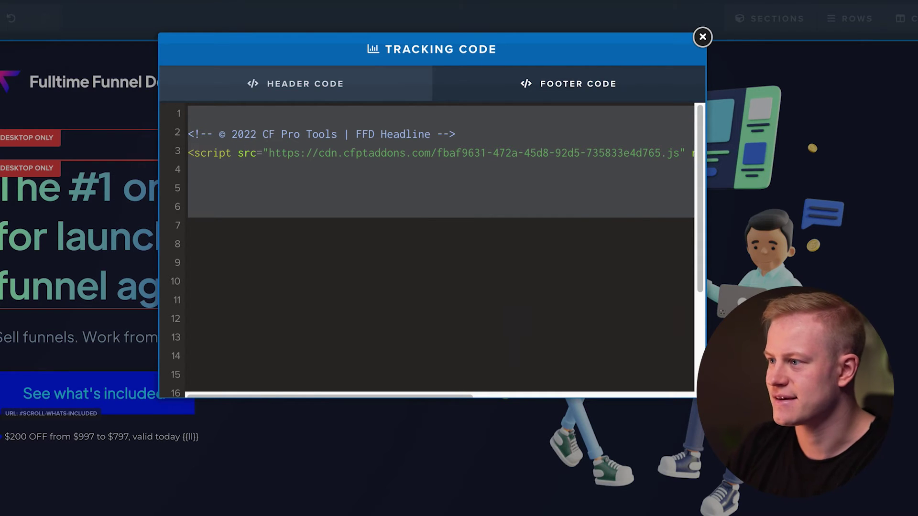
left_click(703, 37)
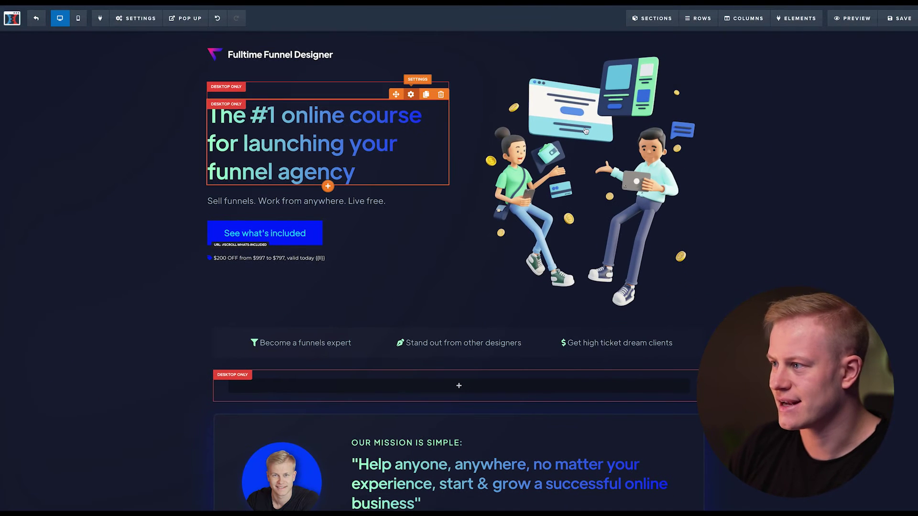
left_click(410, 94)
Check the hero headline's CSS info and select its title cf-typed-headline-1
left_click(803, 37)
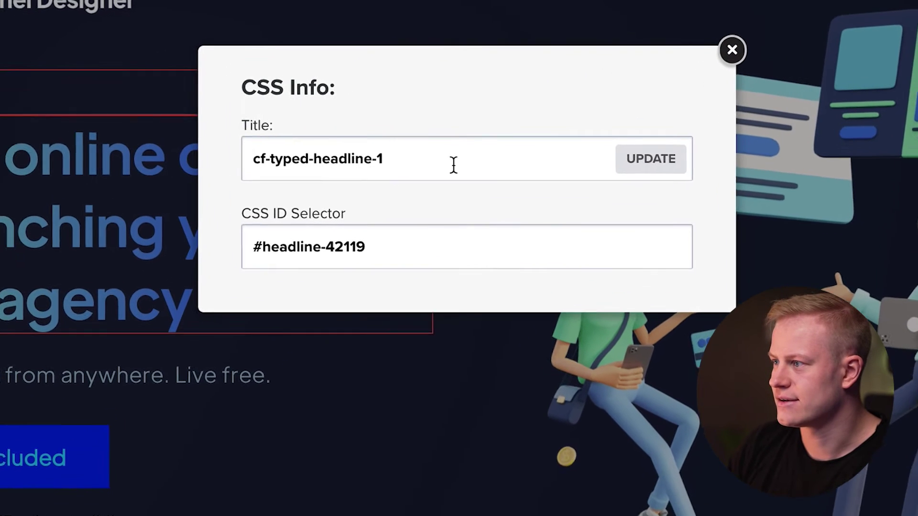
triple_click(384, 113)
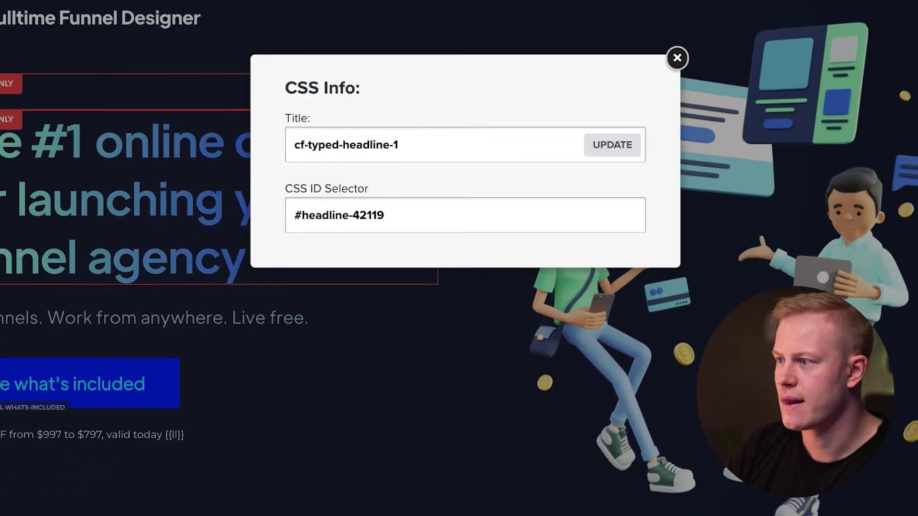
key("Escape")
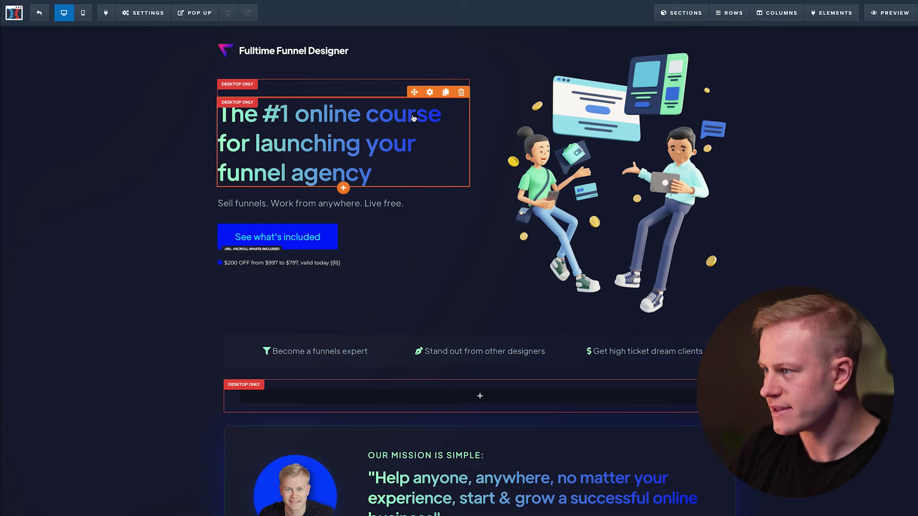
Duplicate the hero headline below itself, check the copy's CSS title, and select the copy
left_click(445, 93)
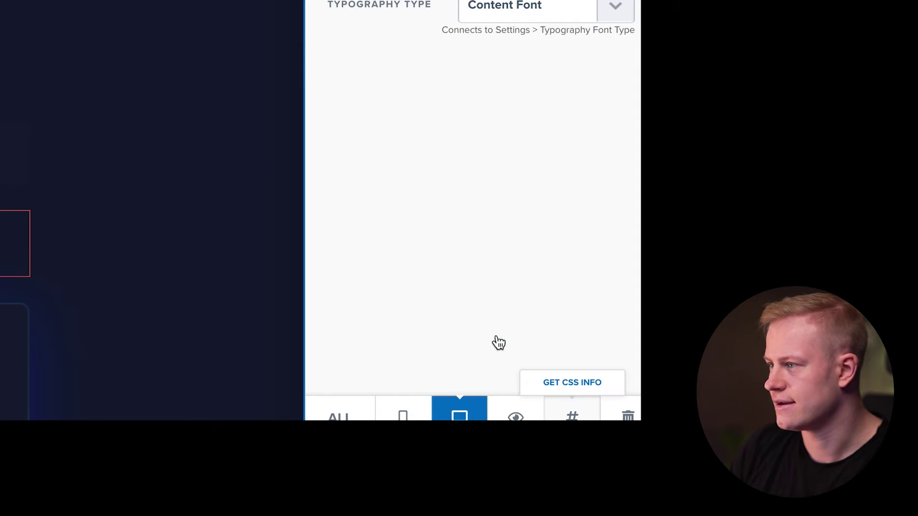
left_click(572, 416)
triple_click(454, 160)
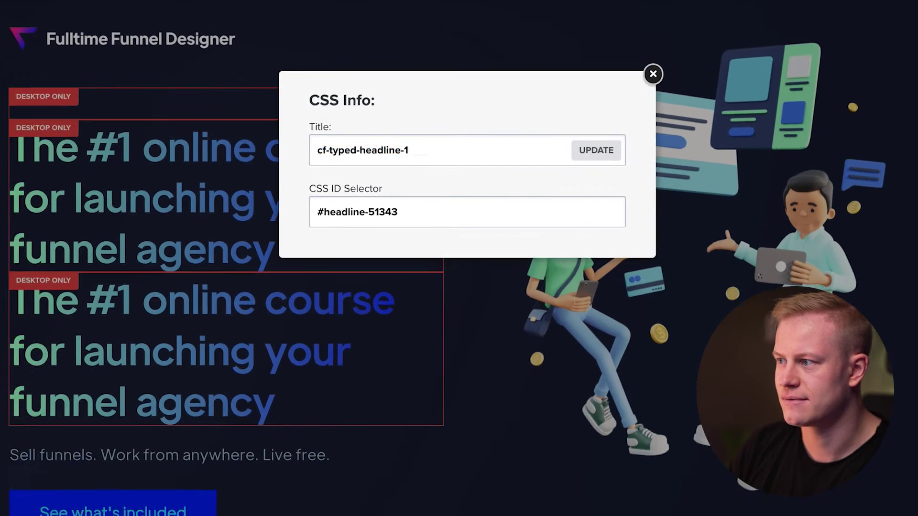
left_click(162, 308)
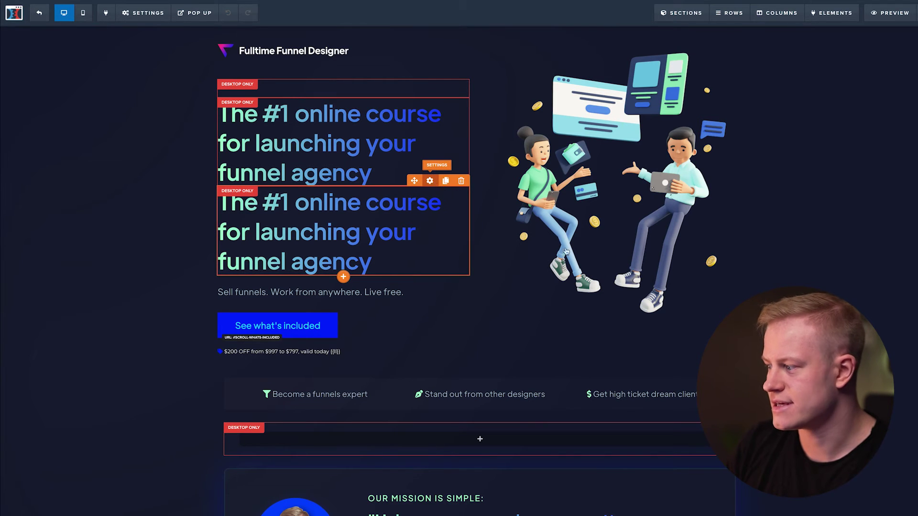
left_click(429, 181)
Hide and restore the duplicate headline, then delete it and confirm
left_click(870, 497)
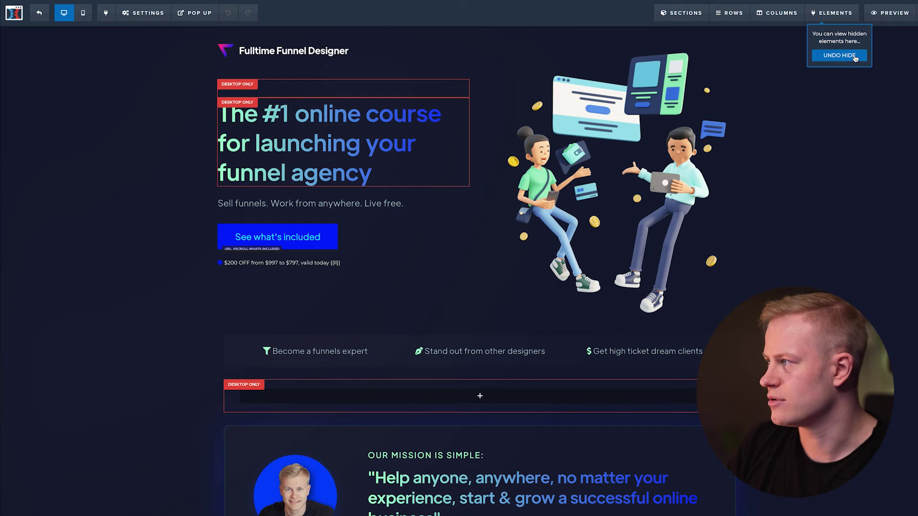
left_click(839, 55)
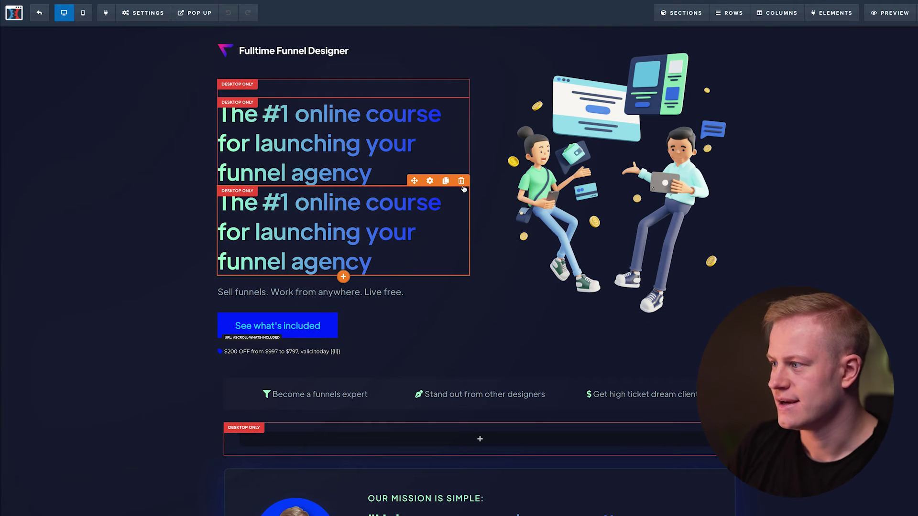
left_click(461, 185)
key("Return")
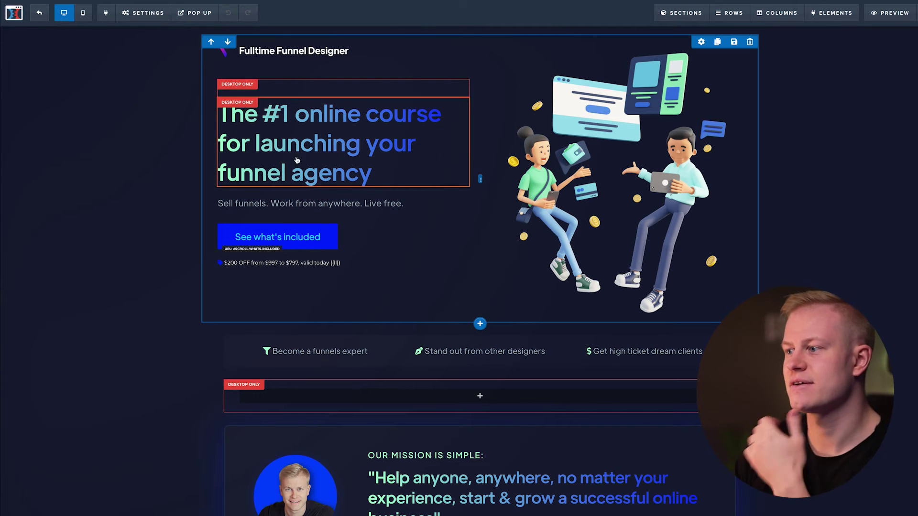
In the page's Custom CSS, select the headline gradient rule on lines 18–25
left_click(143, 12)
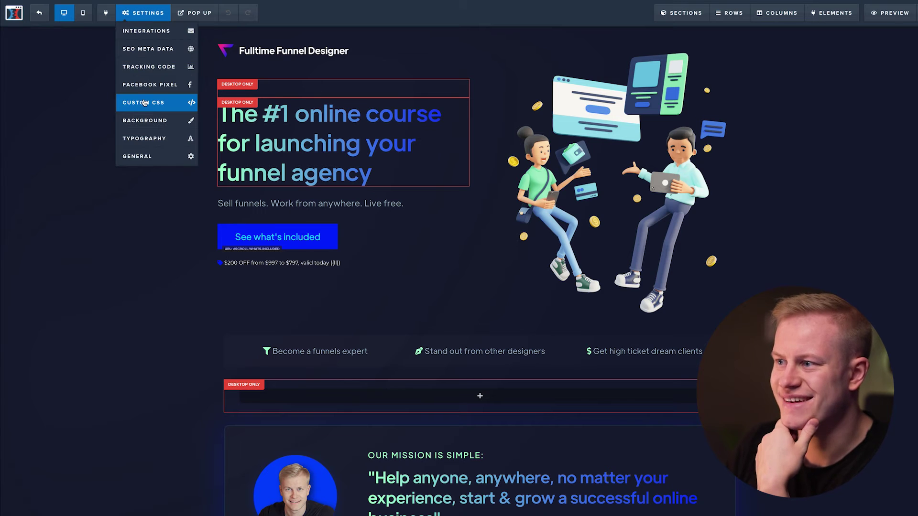
left_click(144, 103)
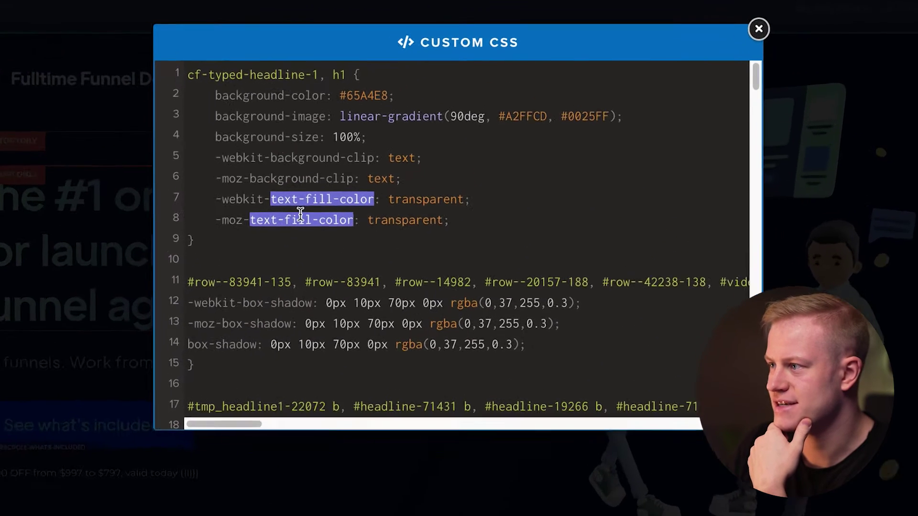
scroll(274, 230, "down", 5)
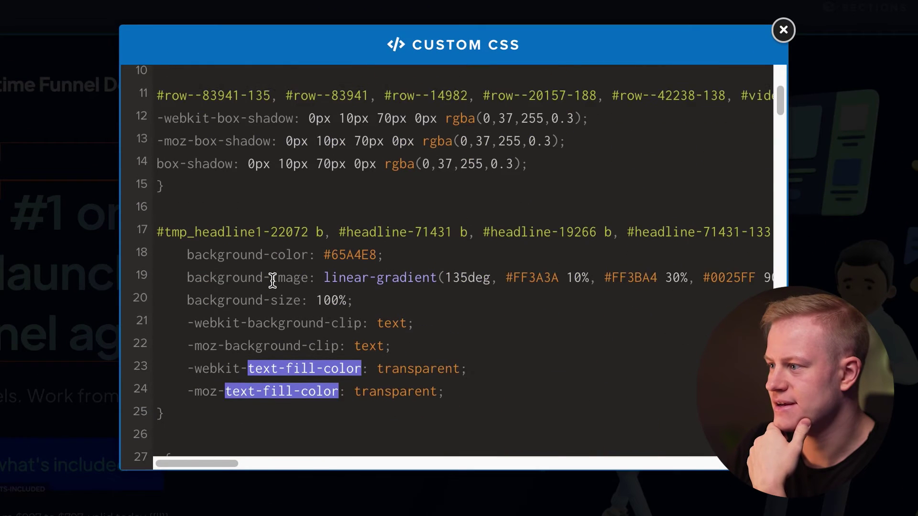
left_click_drag(211, 378, 150, 216)
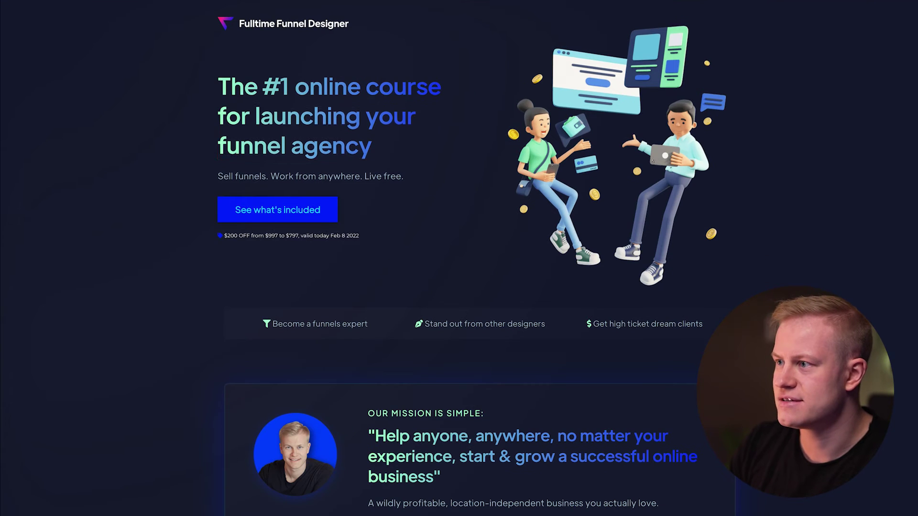
scroll(203, 92, "down", 3)
scroll(201, 91, "down", 10)
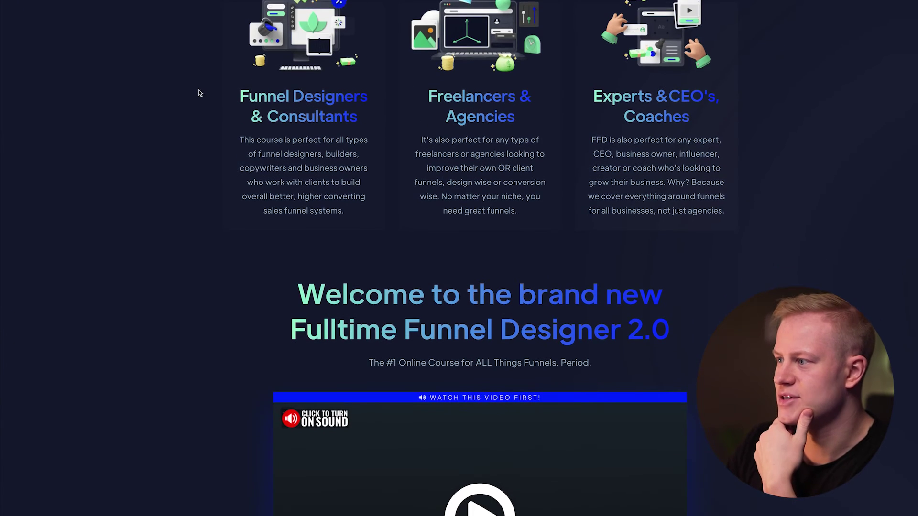
scroll(182, 106, "down", 15)
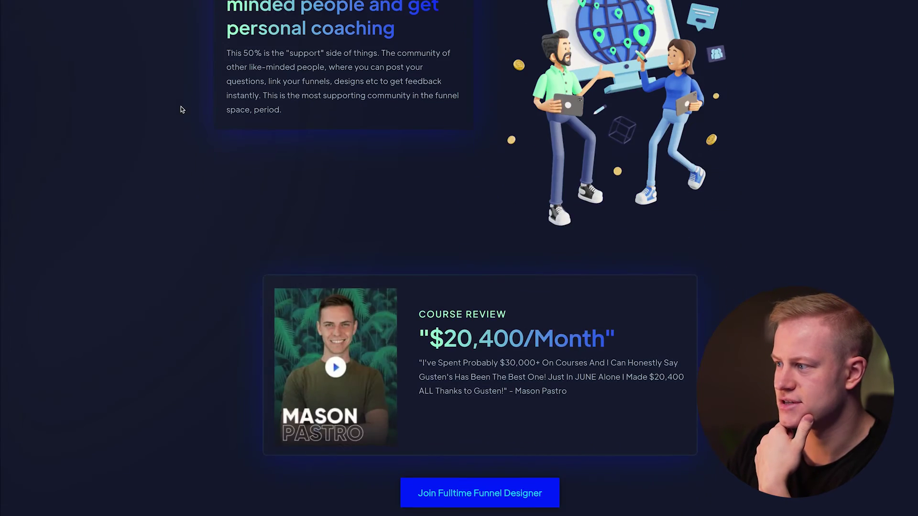
scroll(180, 107, "down", 15)
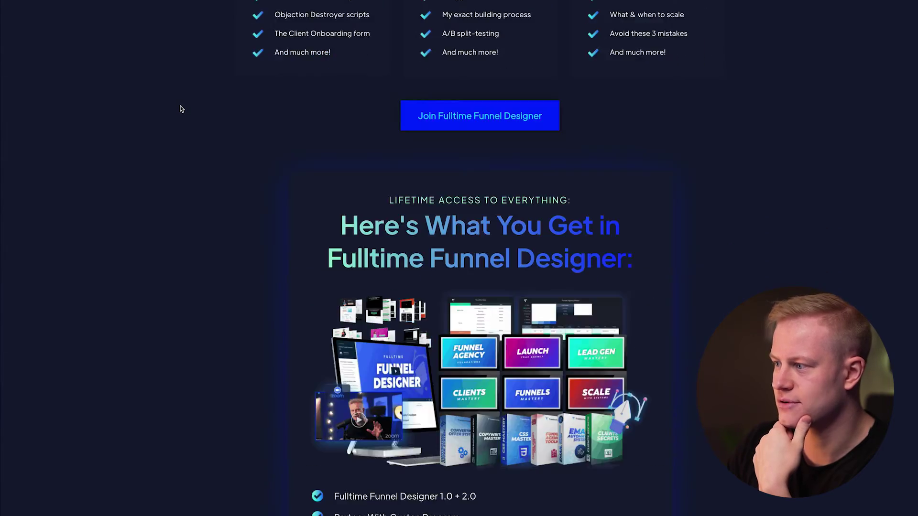
scroll(180, 109, "down", 15)
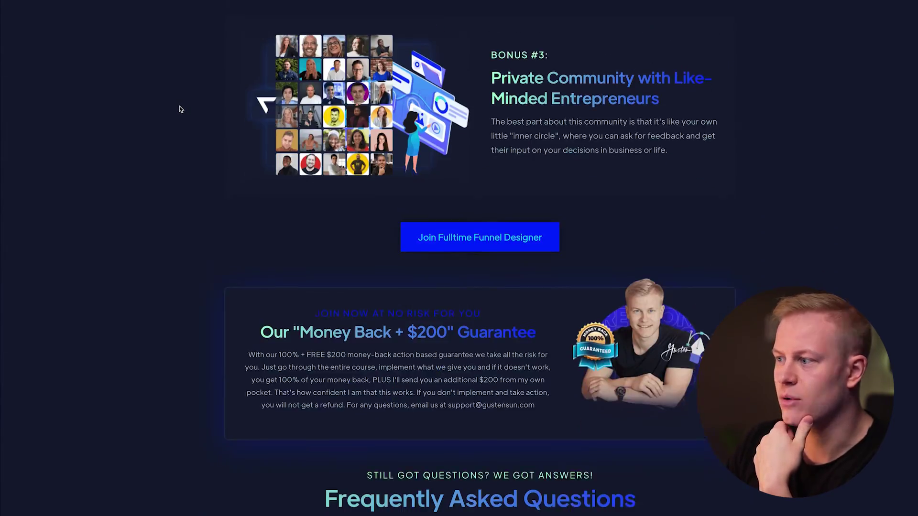
scroll(180, 110, "down", 8)
scroll(177, 111, "up", 4)
scroll(177, 110, "up", 2)
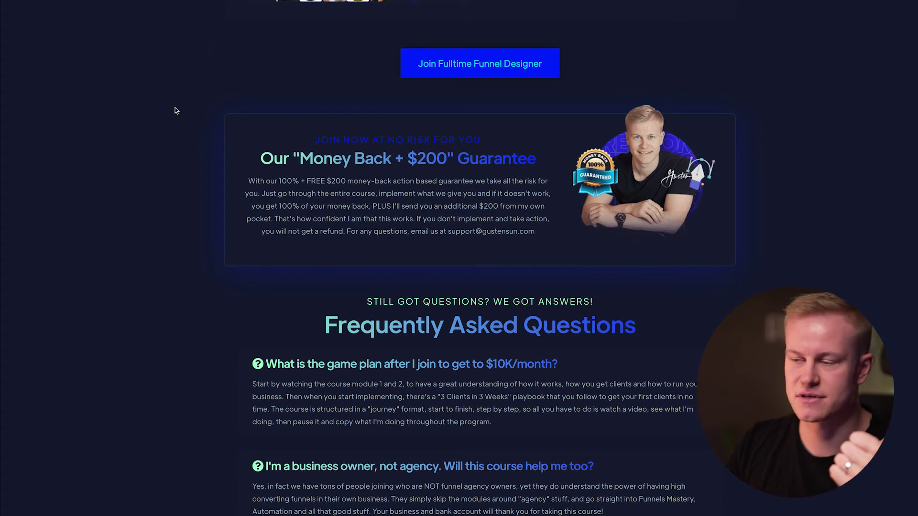
scroll(176, 111, "down", 4)
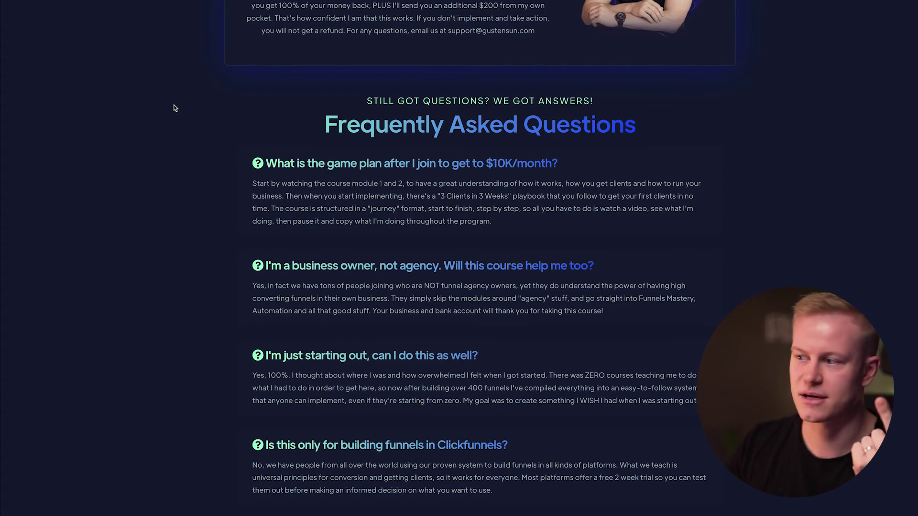
scroll(174, 108, "down", 9)
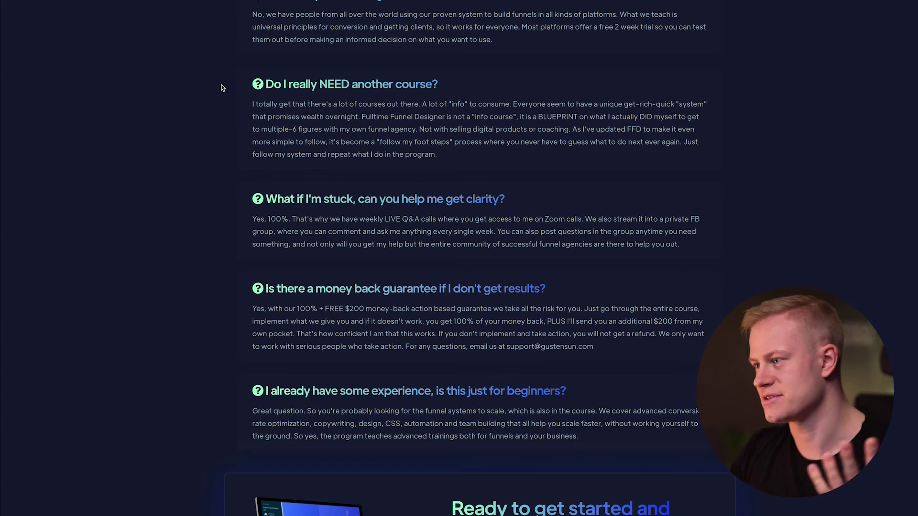
scroll(222, 90, "down", 2)
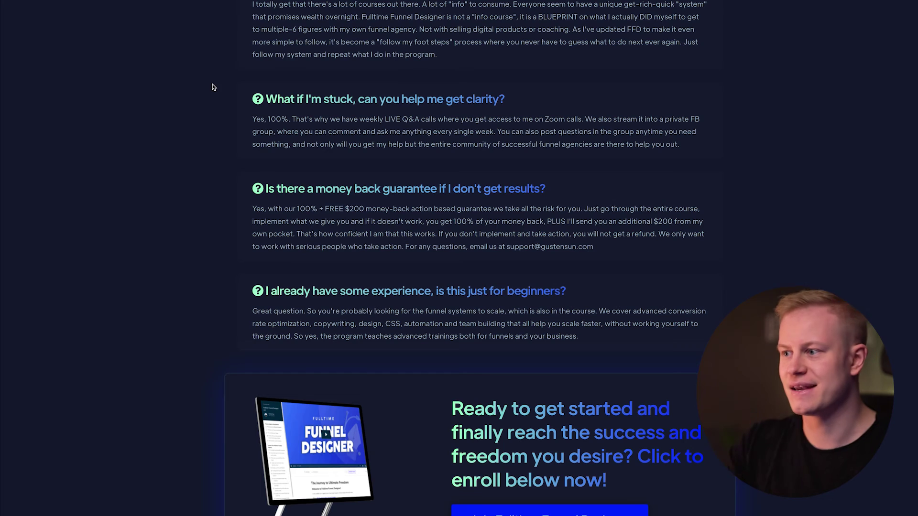
scroll(271, 144, "up", 10)
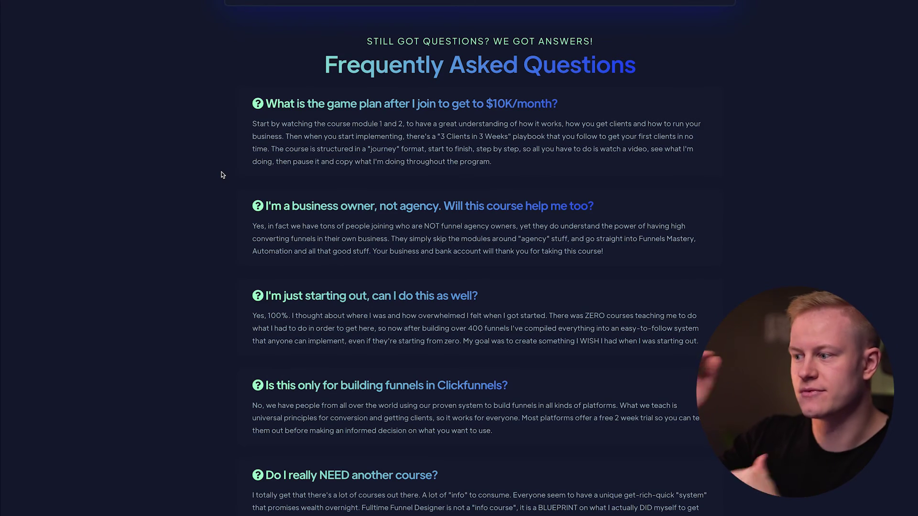
scroll(220, 175, "down", 10)
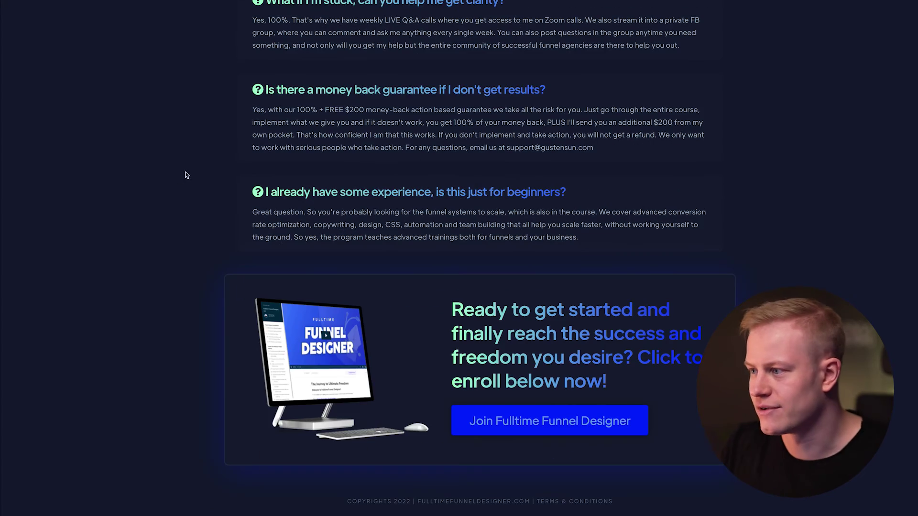
scroll(165, 180, "up", 15)
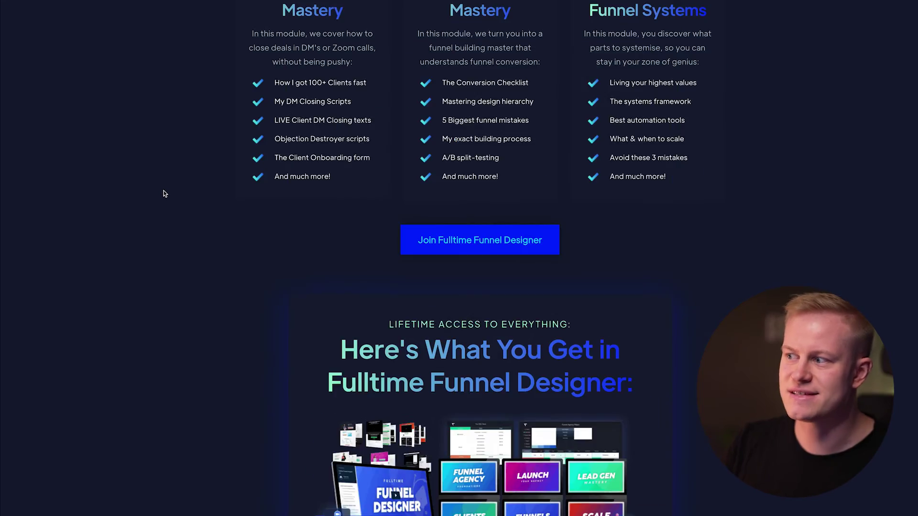
scroll(163, 193, "up", 15)
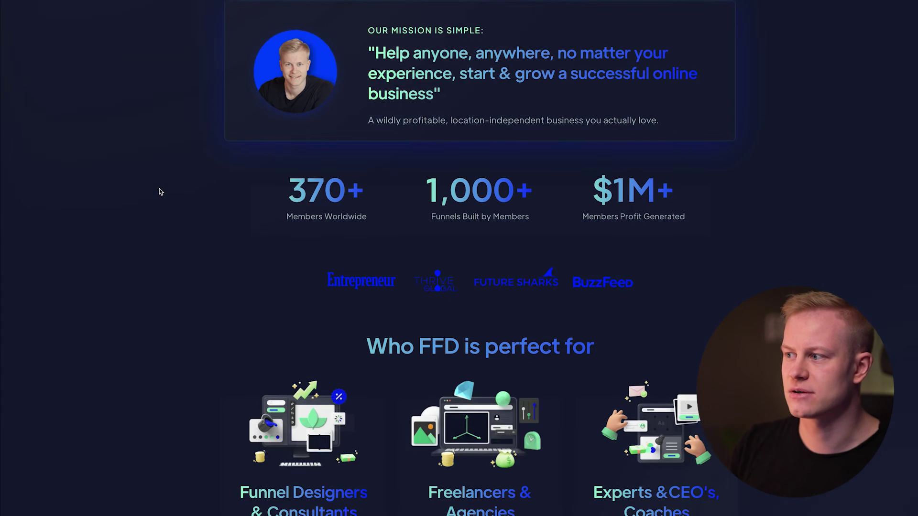
scroll(161, 191, "up", 8)
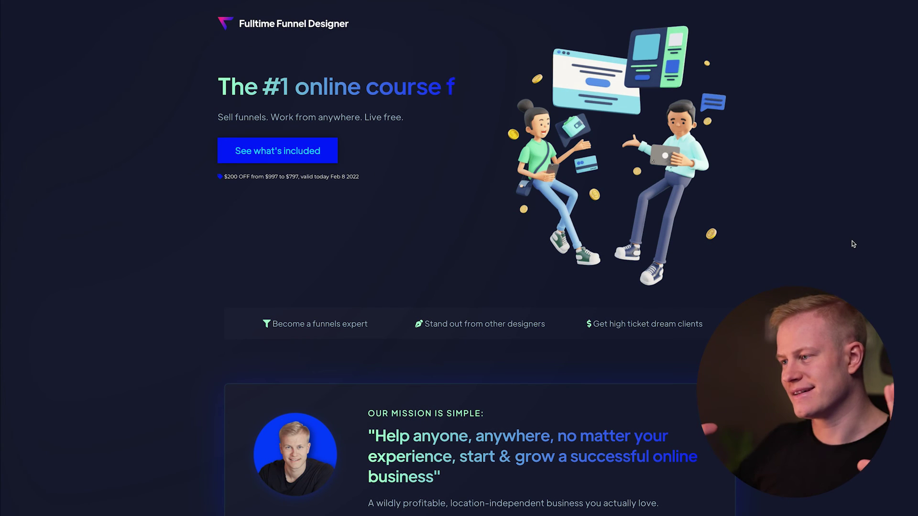
scroll(822, 259, "down", 5)
scroll(639, 369, "up", 5)
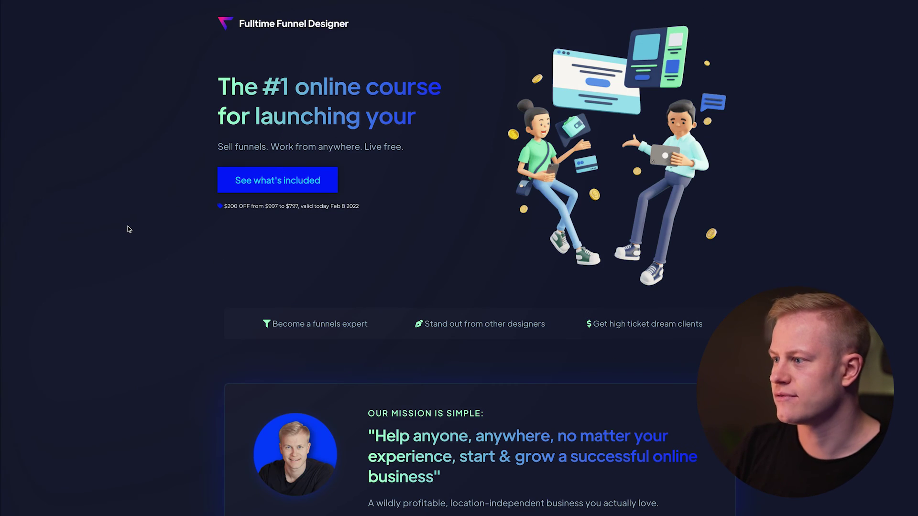